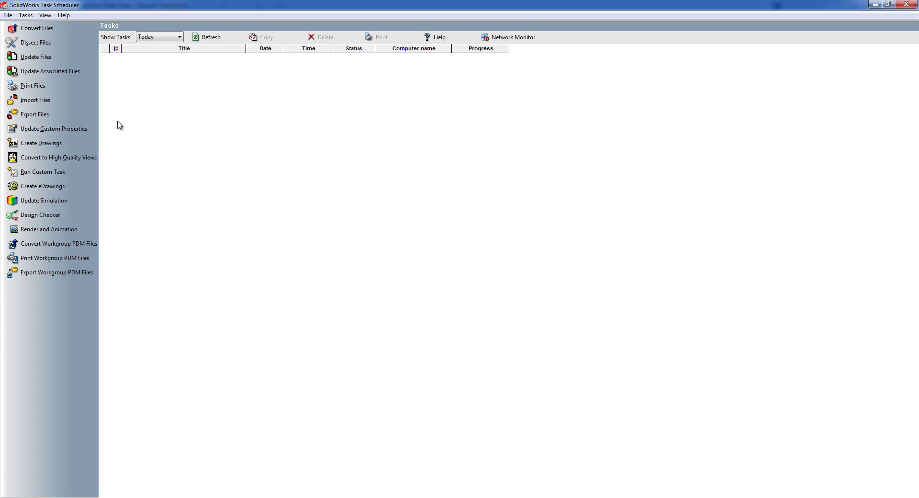
# Start an Update Associated Files task with Smt Fast.SLDDRW from the Task Scheduler Video folder as the seed file
pyautogui.click(54, 71)
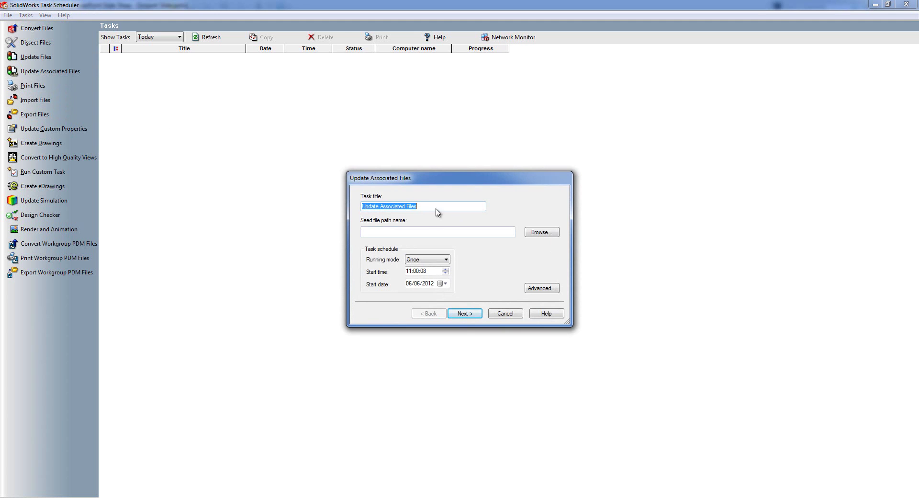
pyautogui.click(541, 233)
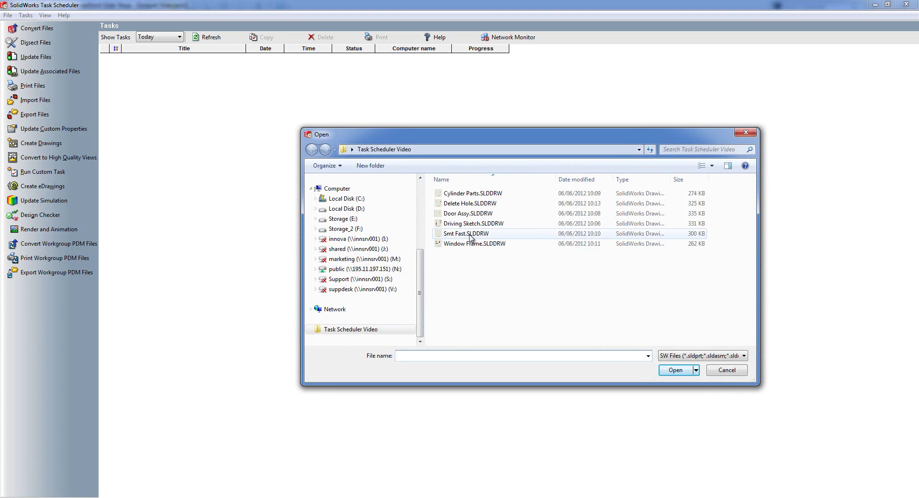
pyautogui.click(471, 234)
pyautogui.click(674, 369)
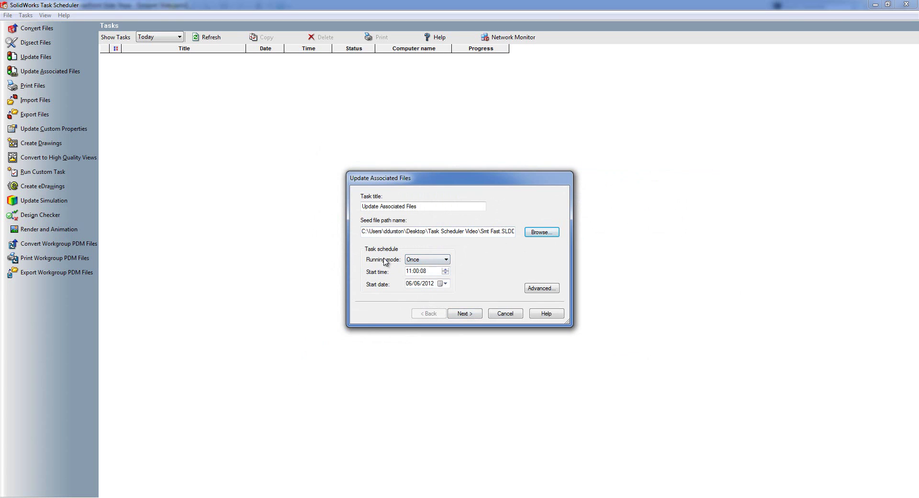
# Review the task's running modes, advanced options and search folders page, and cancel the Update Associated Files task
pyautogui.click(436, 261)
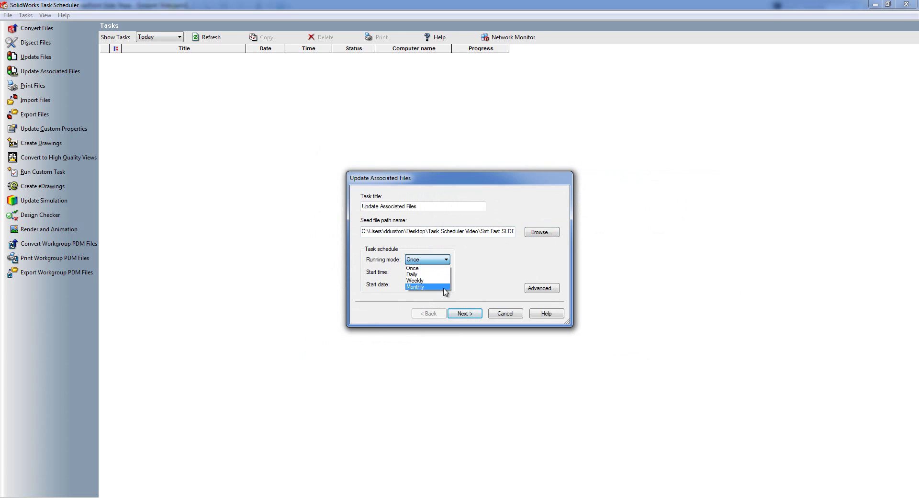
pyautogui.click(470, 261)
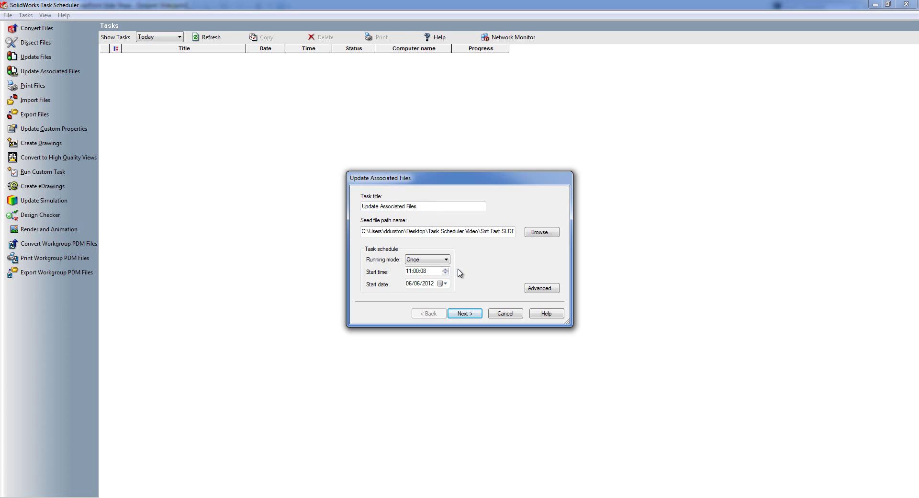
pyautogui.click(541, 288)
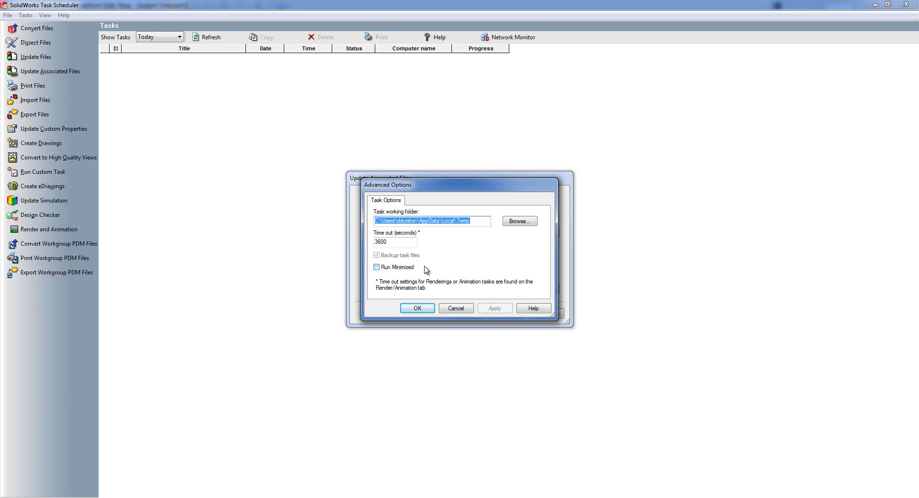
pyautogui.click(455, 307)
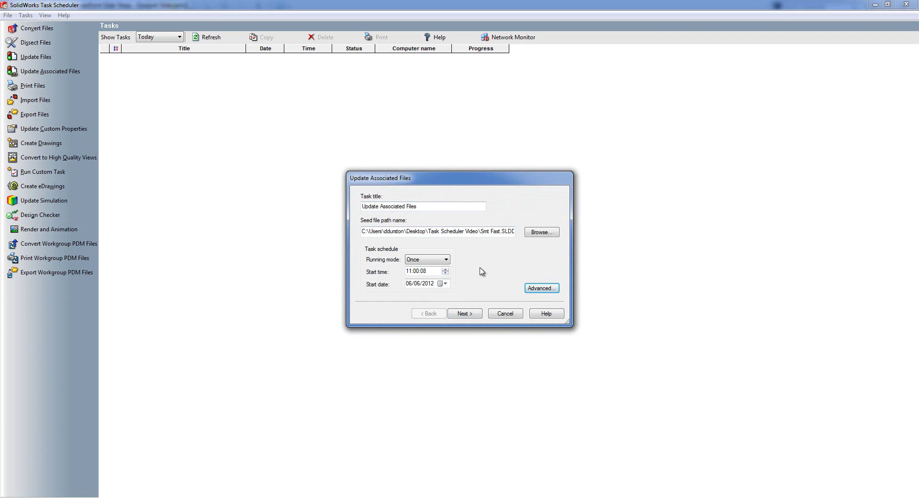
pyautogui.click(474, 314)
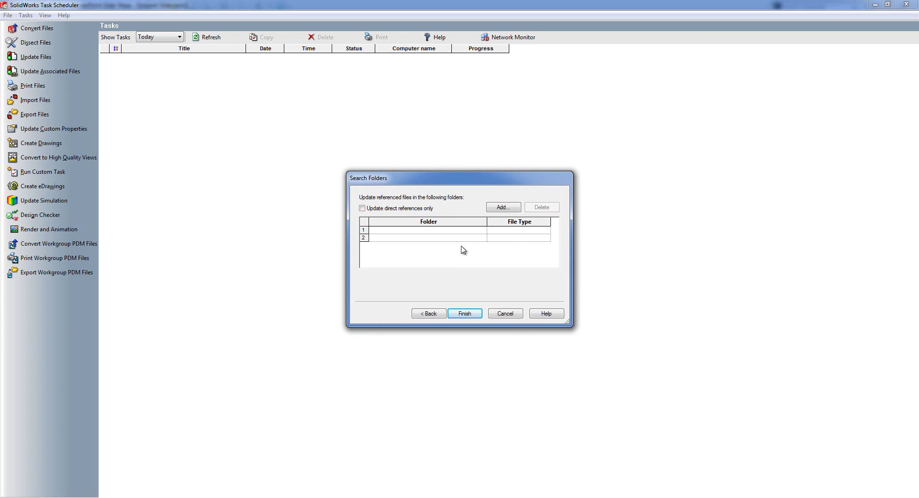
pyautogui.click(505, 313)
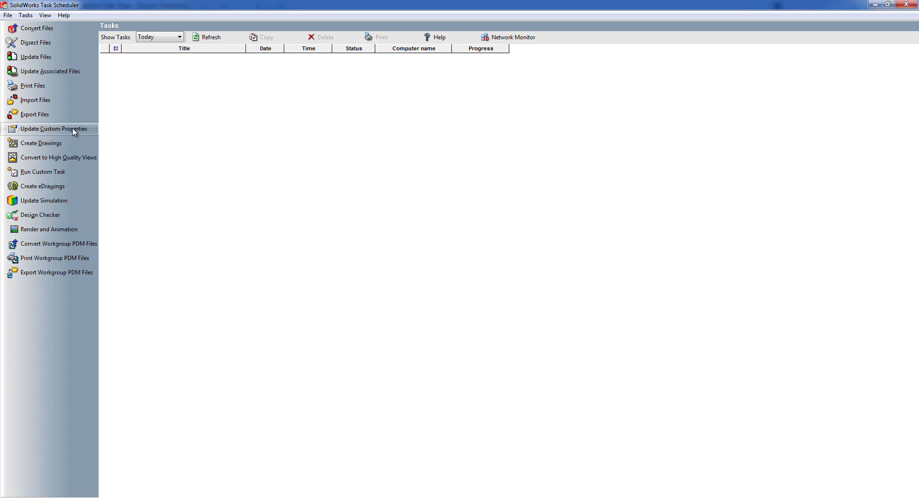
# Set up an Update Custom Properties task for the Task Scheduler Video folder, view its custom properties table, and cancel the task
pyautogui.click(53, 128)
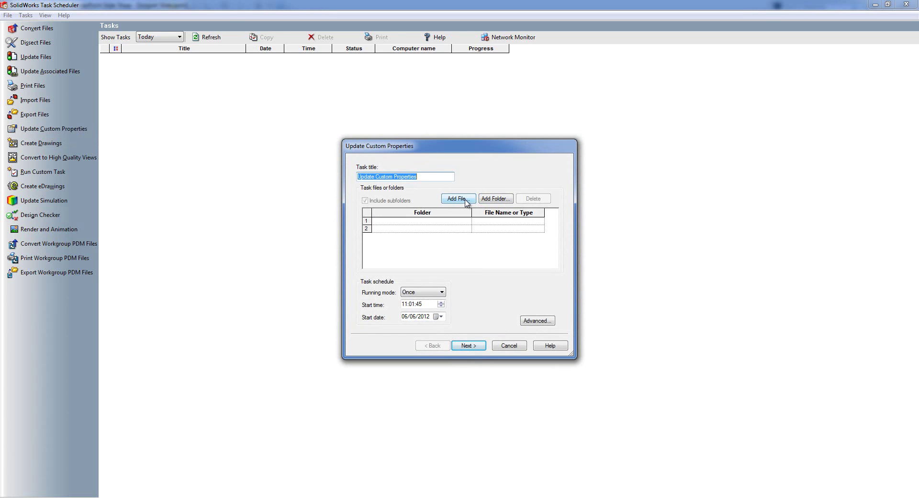
pyautogui.click(502, 200)
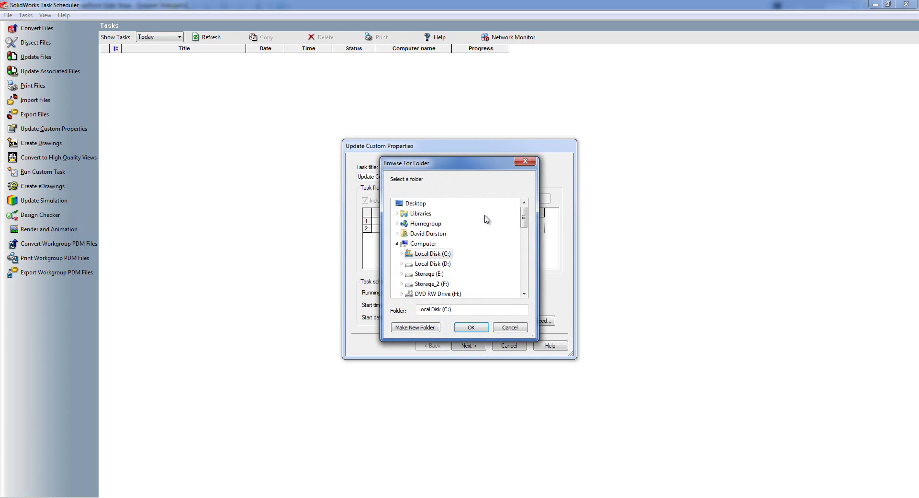
pyautogui.moveTo(523, 214); pyautogui.dragTo(524, 284)
pyautogui.click(438, 266)
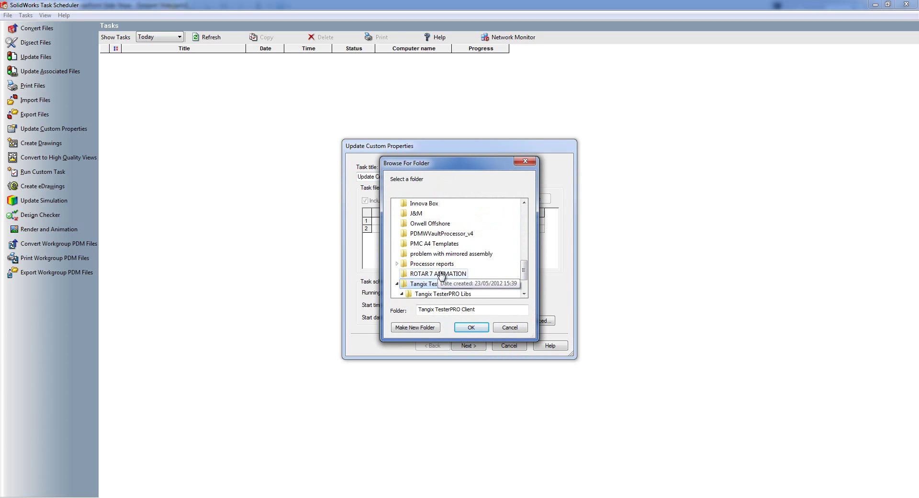
pyautogui.scroll(-2, 515, 281)
pyautogui.click(437, 273)
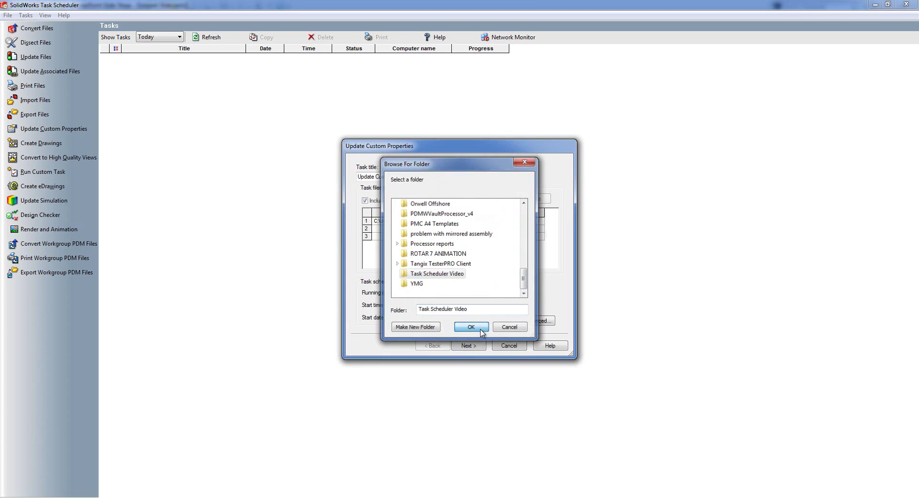
pyautogui.click(479, 329)
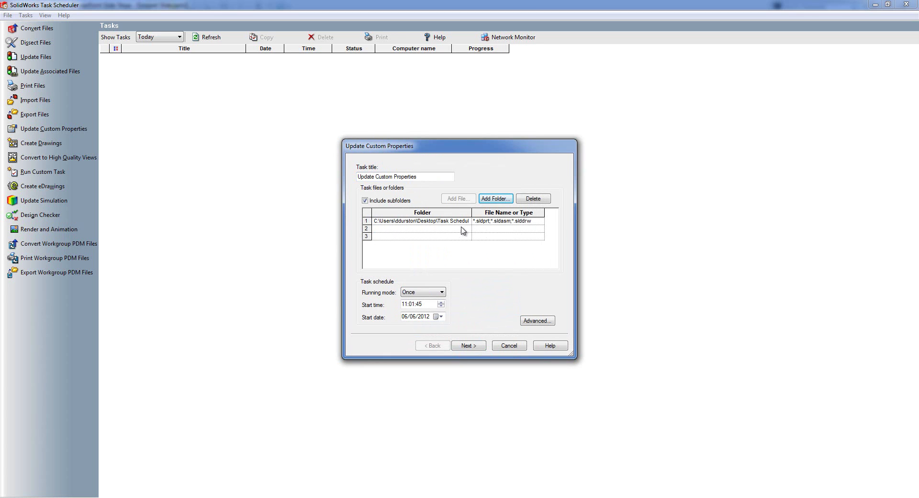
pyautogui.click(460, 347)
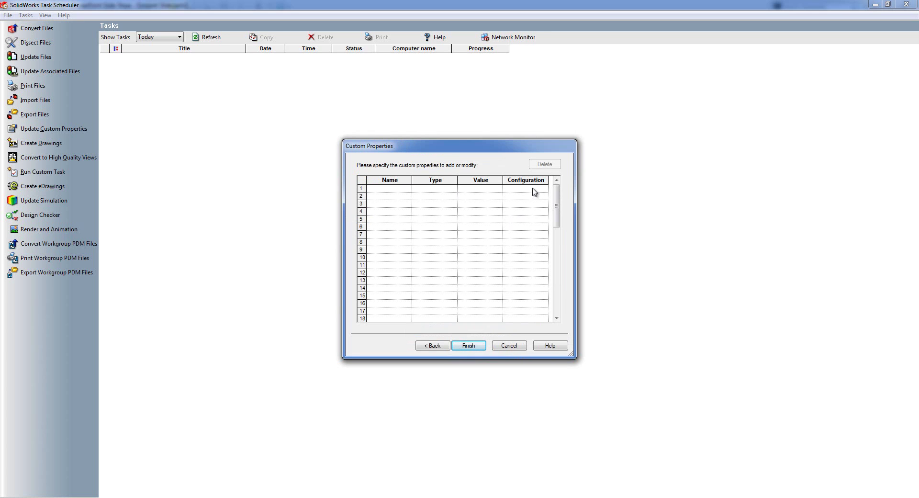
pyautogui.click(510, 347)
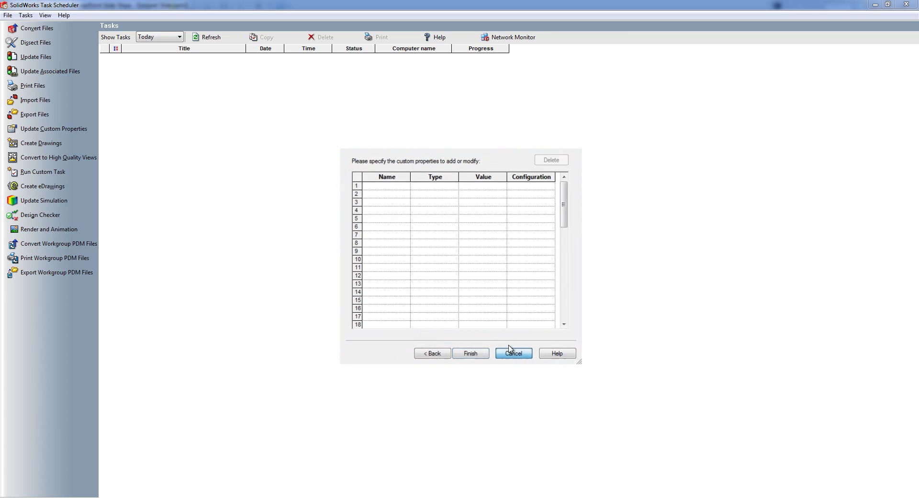
# Schedule a Print Files task to run once on the Task Scheduler Video folder, checking the printer options without changing them
pyautogui.click(32, 86)
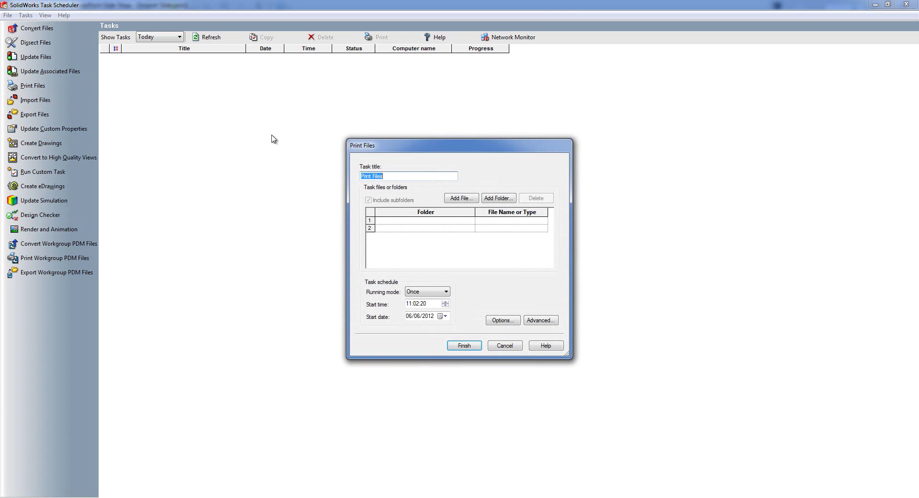
pyautogui.click(493, 198)
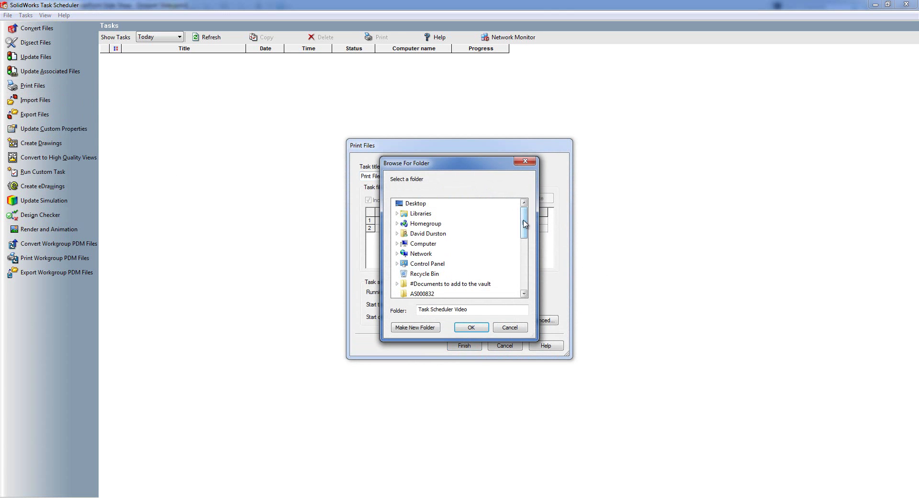
pyautogui.moveTo(523, 221); pyautogui.dragTo(523, 274)
pyautogui.click(472, 328)
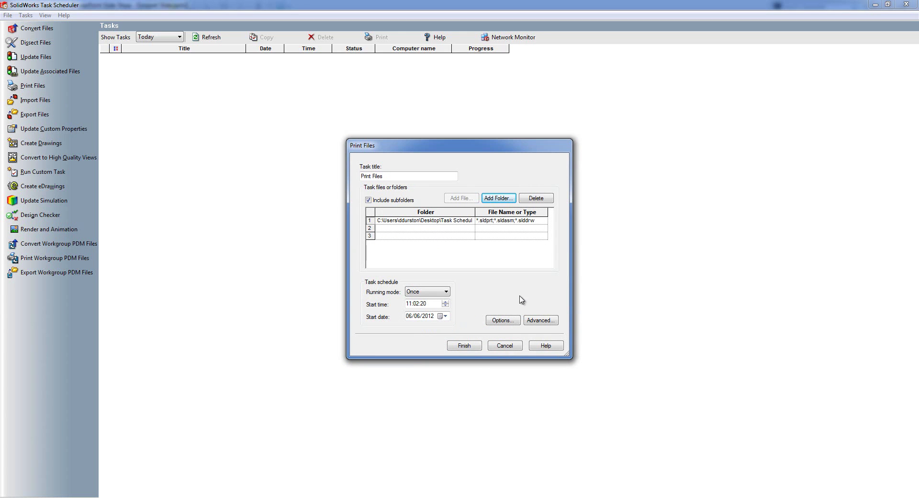
pyautogui.click(502, 320)
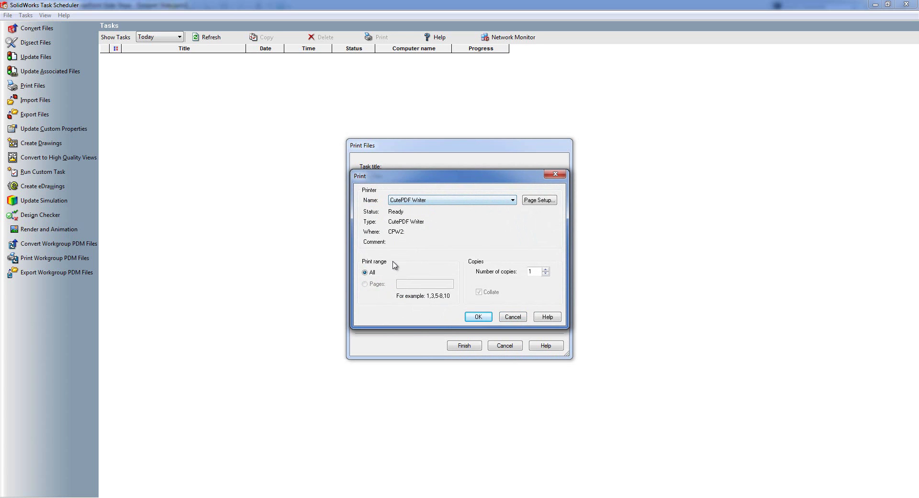
pyautogui.click(521, 319)
pyautogui.click(467, 345)
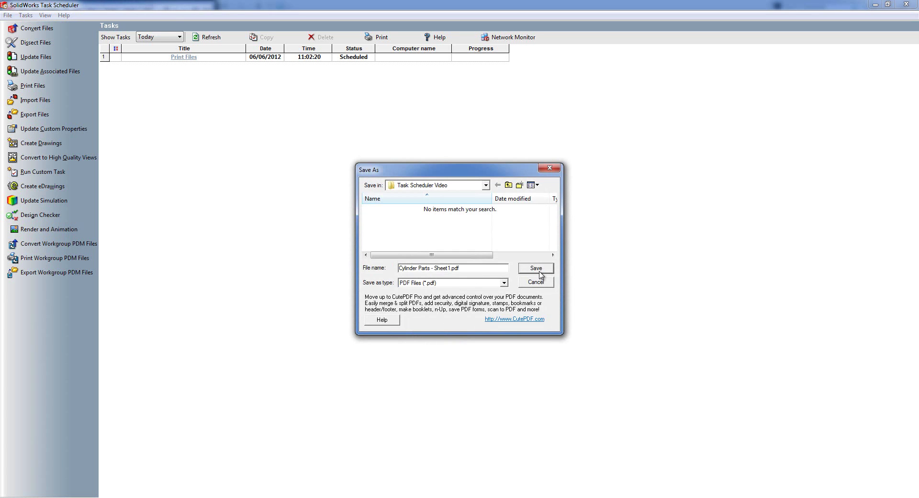
# Save each printed drawing as a PDF in the Task Scheduler Video folder under its suggested name, starting with Cylinder Parts - Sheet1.pdf
pyautogui.click(536, 268)
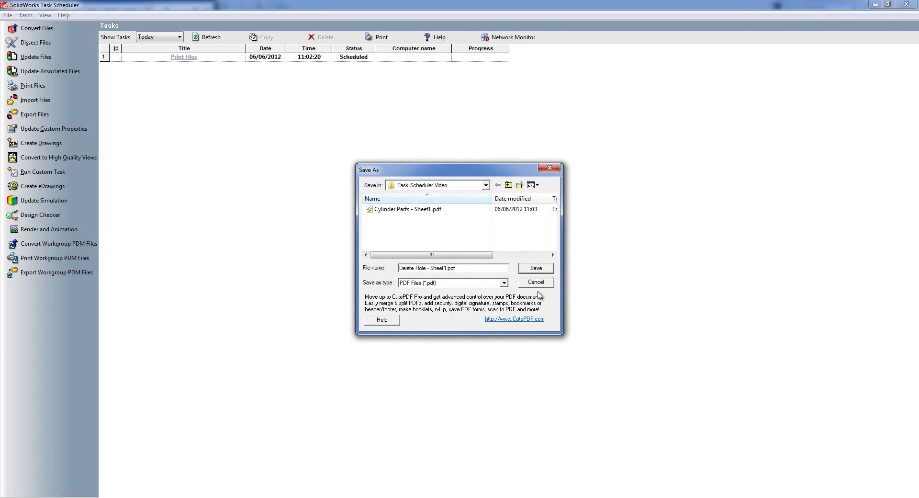
pyautogui.click(535, 268)
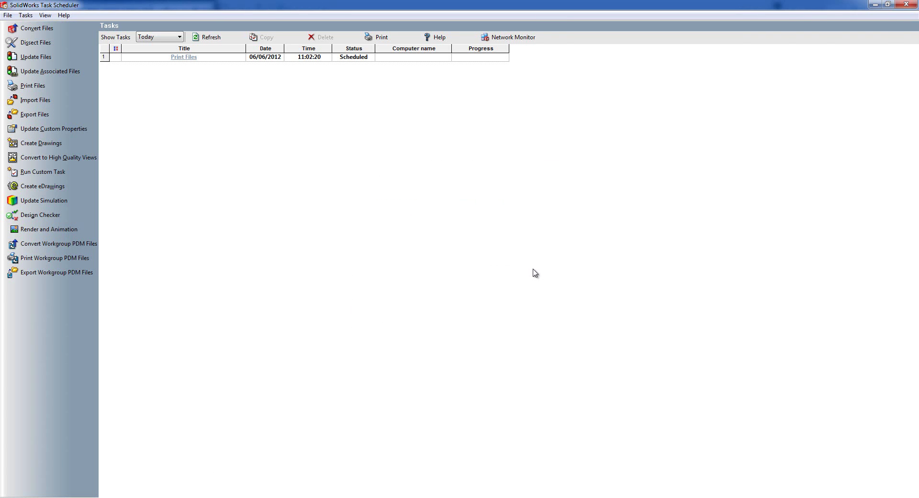
pyautogui.click(535, 271)
pyautogui.click(533, 269)
pyautogui.click(533, 269)
pyautogui.click(533, 269)
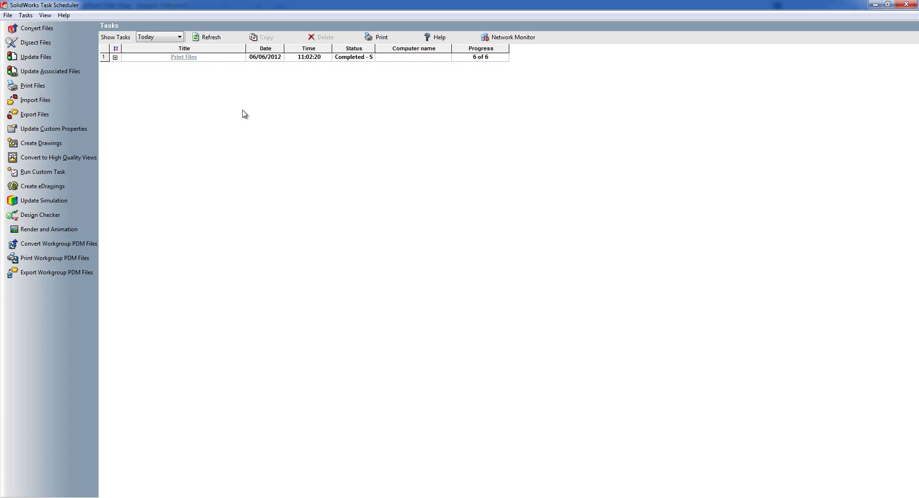
# Expand the Print Files task's subtasks and widen the Status column to read the full status text
pyautogui.click(115, 57)
pyautogui.moveTo(375, 49); pyautogui.dragTo(425, 47)
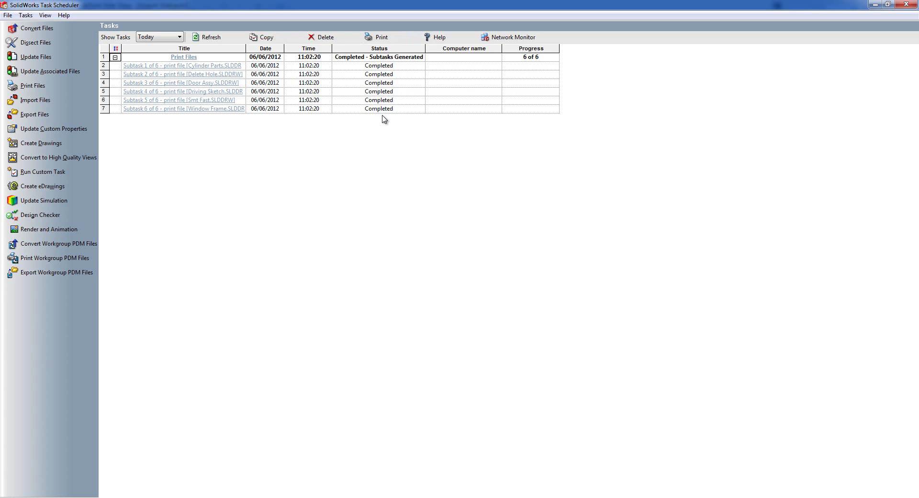
# Show all tasks in the task list and collapse the Print Files subtasks
pyautogui.click(177, 37)
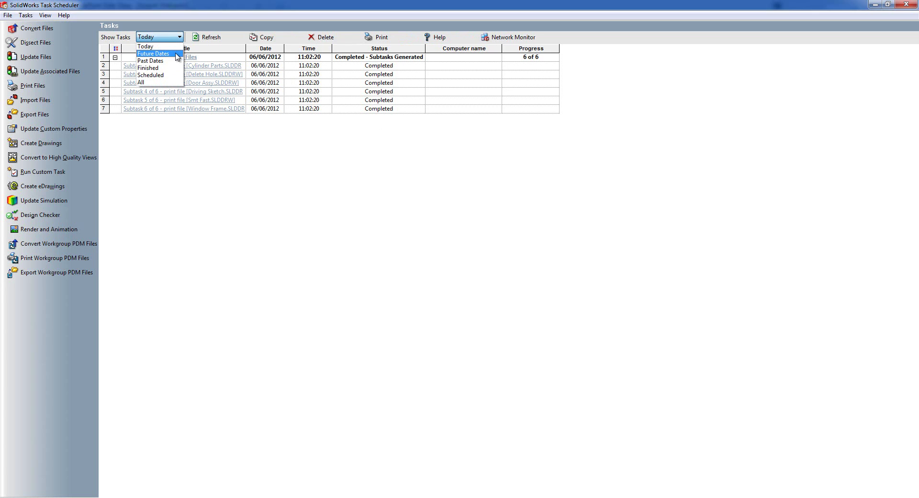
pyautogui.click(172, 83)
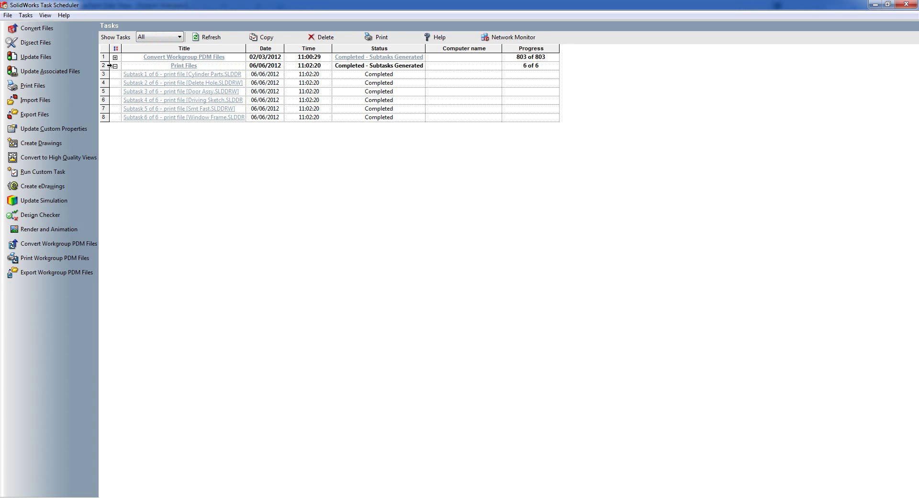
pyautogui.click(115, 66)
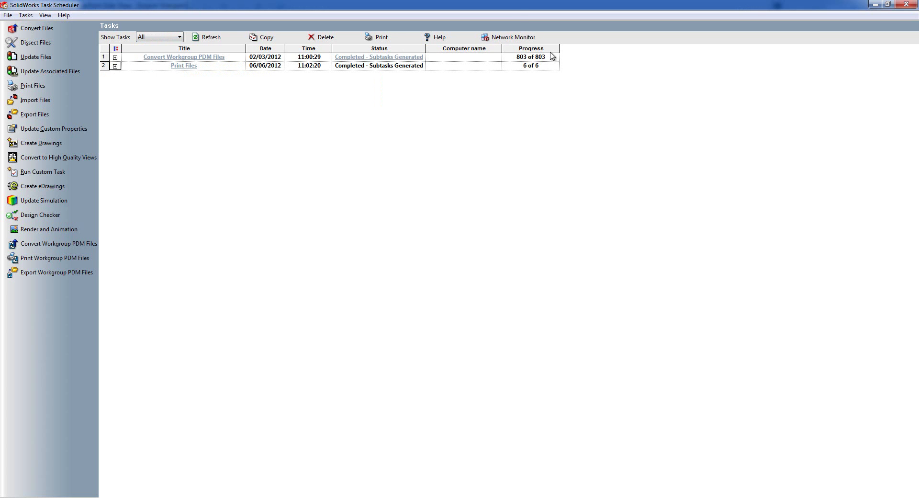
# Examine the status of the Convert Workgroup PDM Files subtasks through the whole list, and collapse them again
pyautogui.click(115, 57)
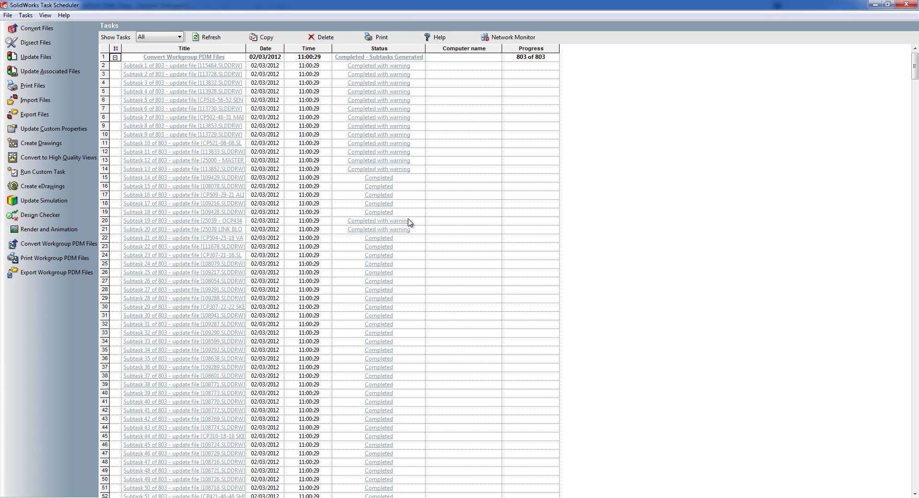
pyautogui.moveTo(914, 61); pyautogui.dragTo(914, 93)
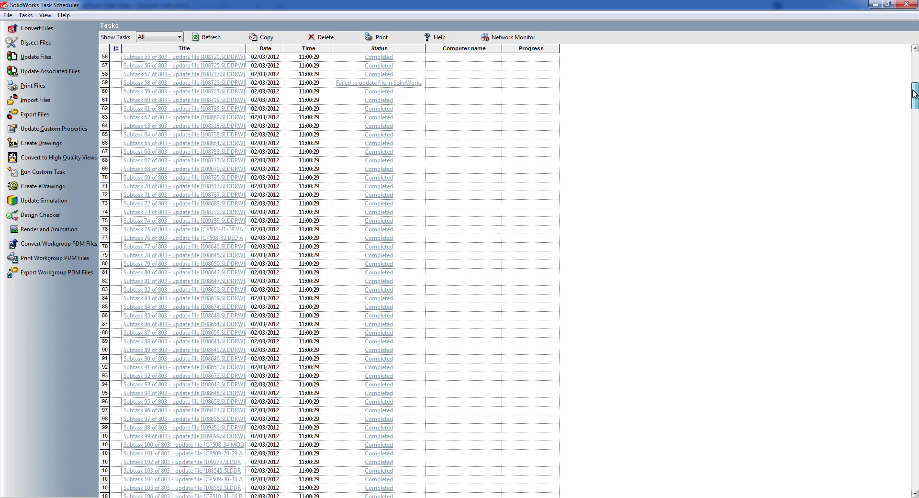
pyautogui.moveTo(912, 94); pyautogui.dragTo(916, 483)
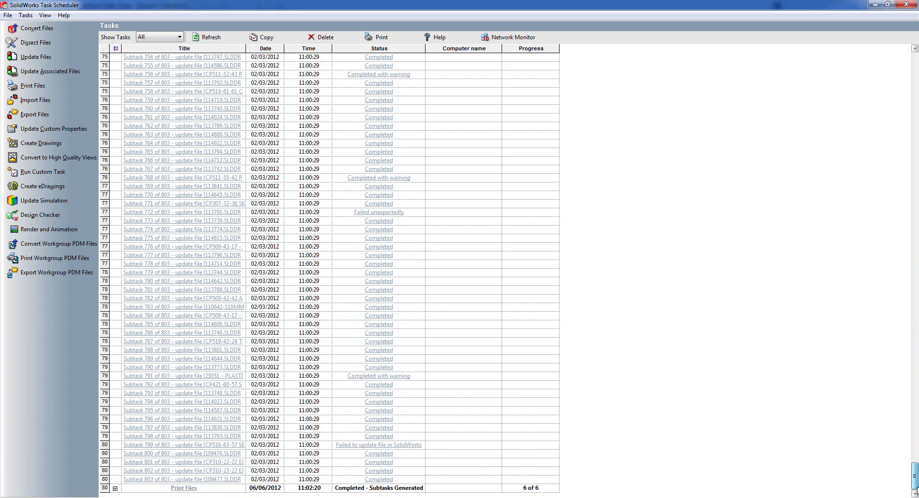
pyautogui.moveTo(915, 487); pyautogui.dragTo(914, 77)
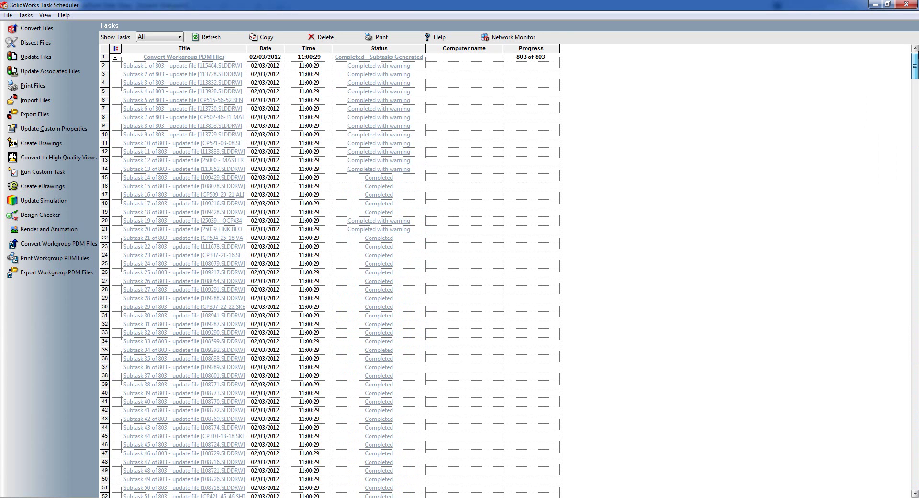
pyautogui.click(115, 57)
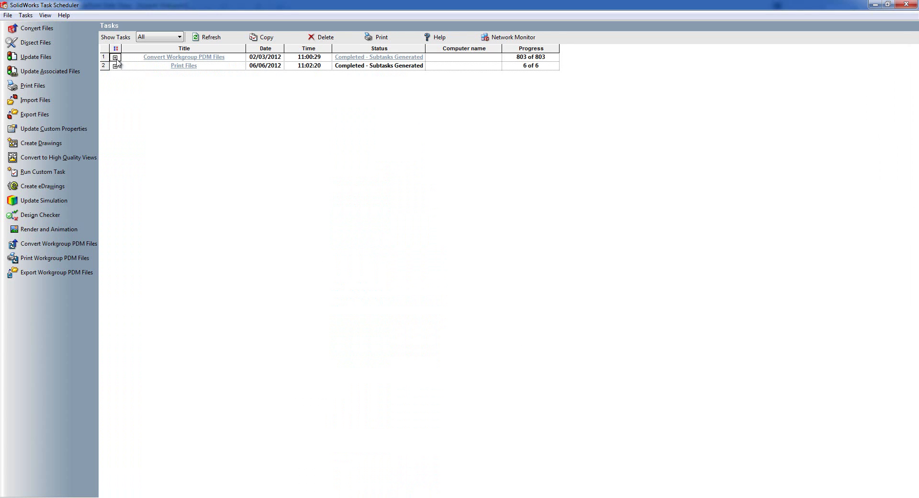